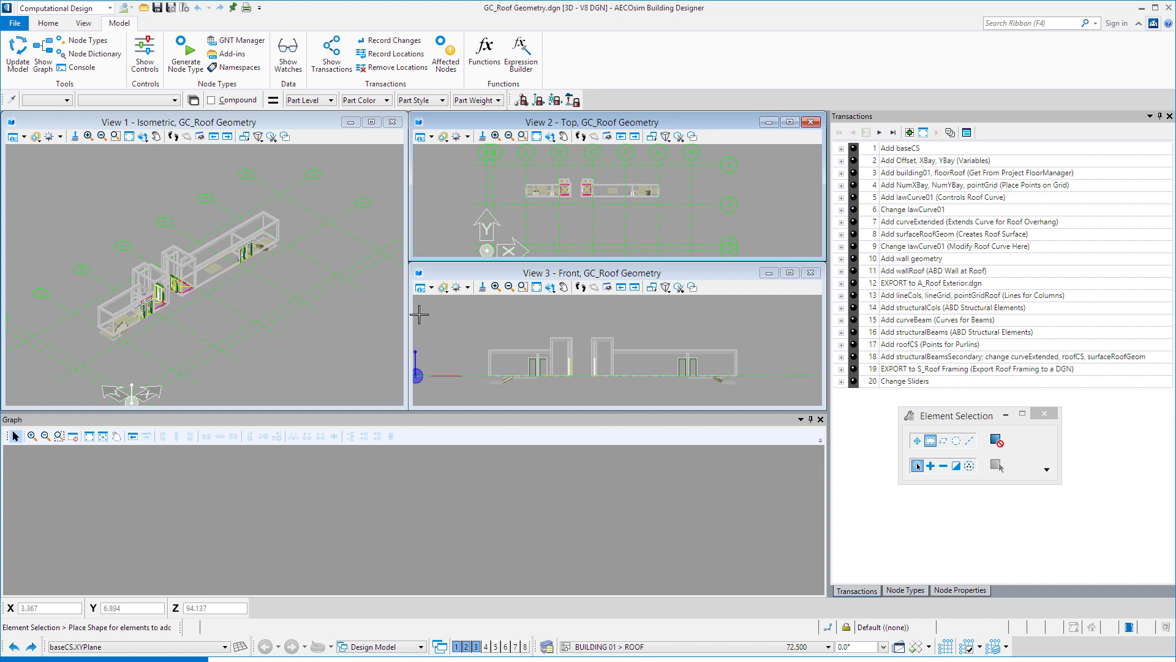
Select the Computational Design workflow, show the transactions, and play the first two, adding baseCS and the Offset, XBay and YBay variables.
{"action": "left_click", "coordinate": [111, 8]}
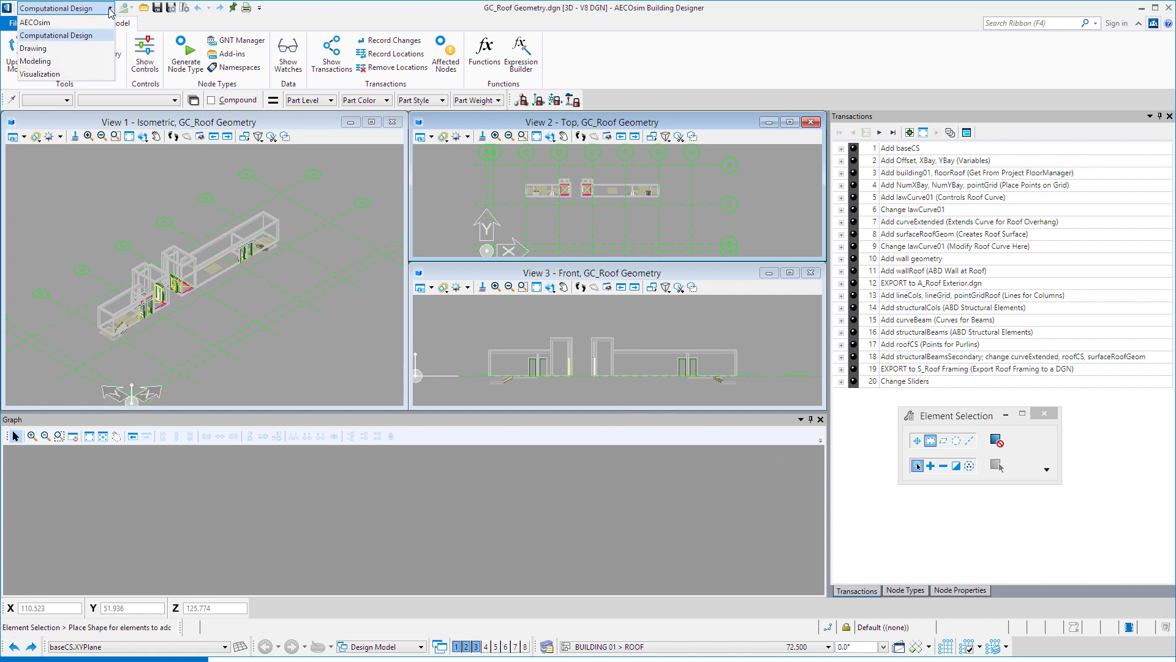
{"action": "left_click", "coordinate": [102, 36]}
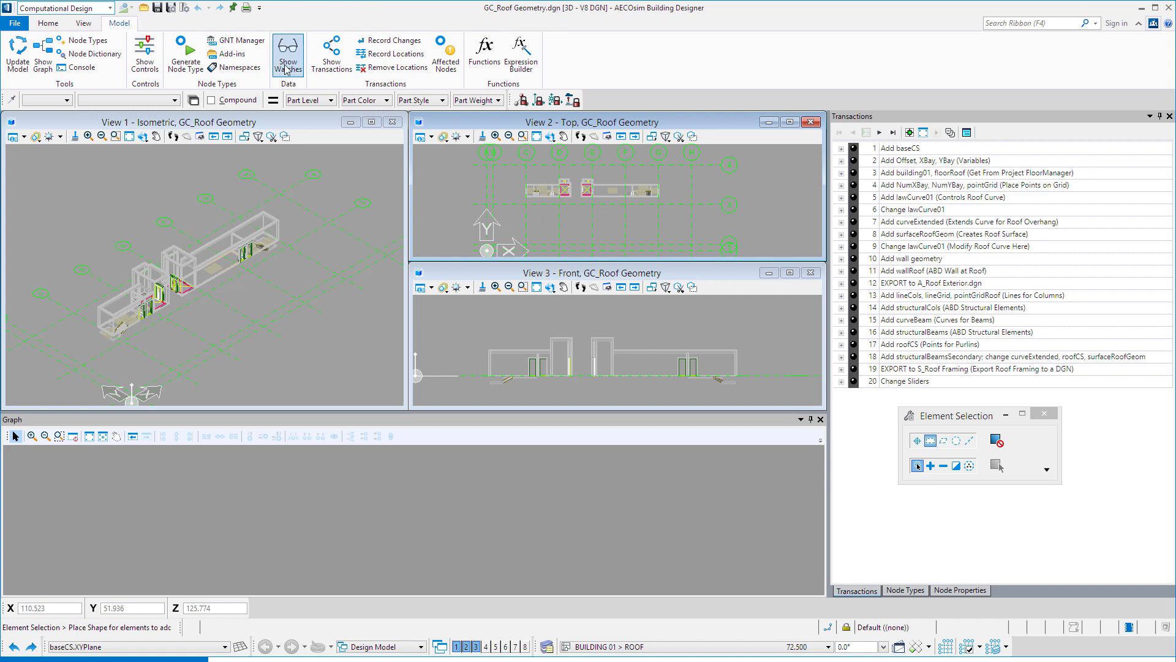
{"action": "left_click", "coordinate": [340, 73]}
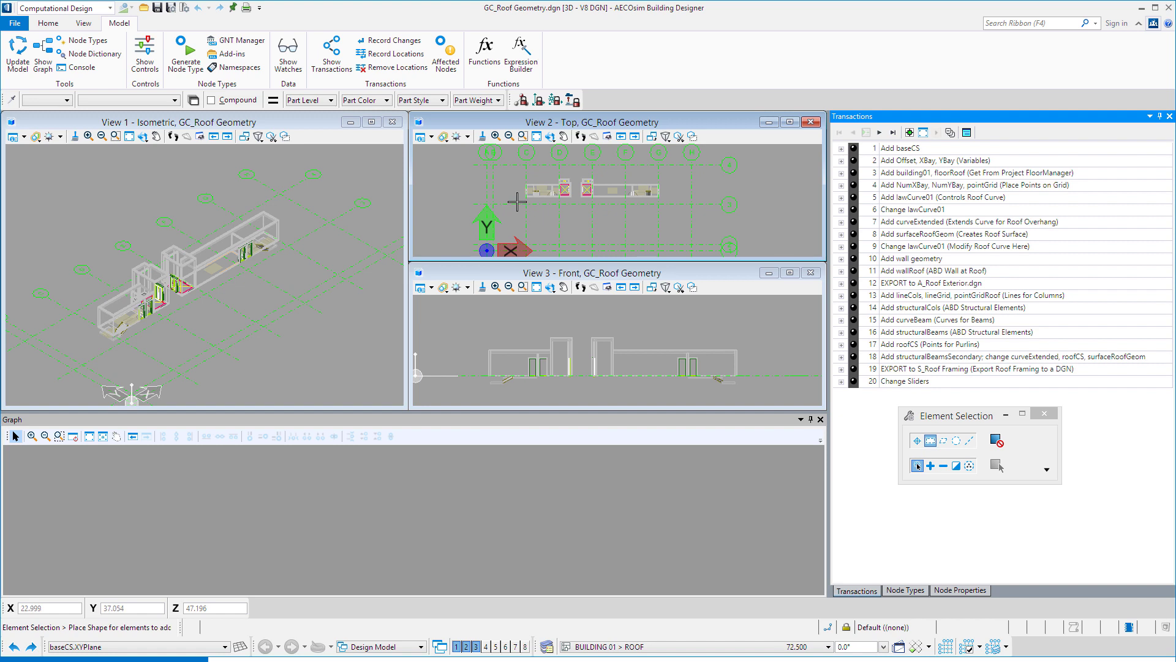
{"action": "left_click", "coordinate": [880, 132]}
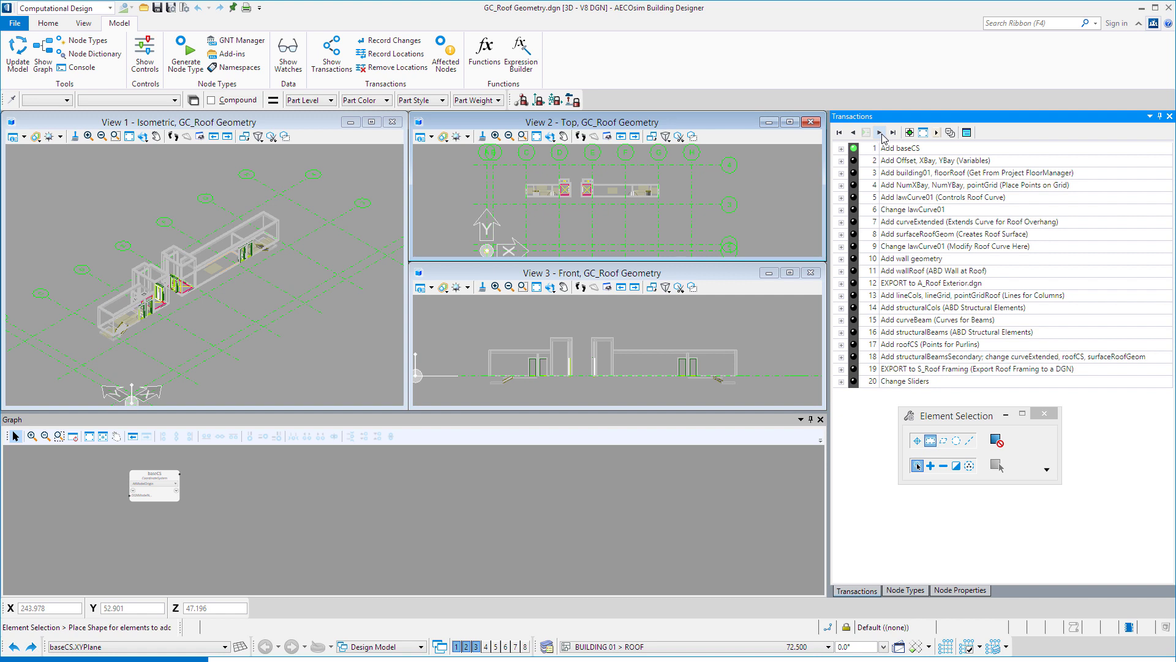
{"action": "left_click", "coordinate": [880, 133]}
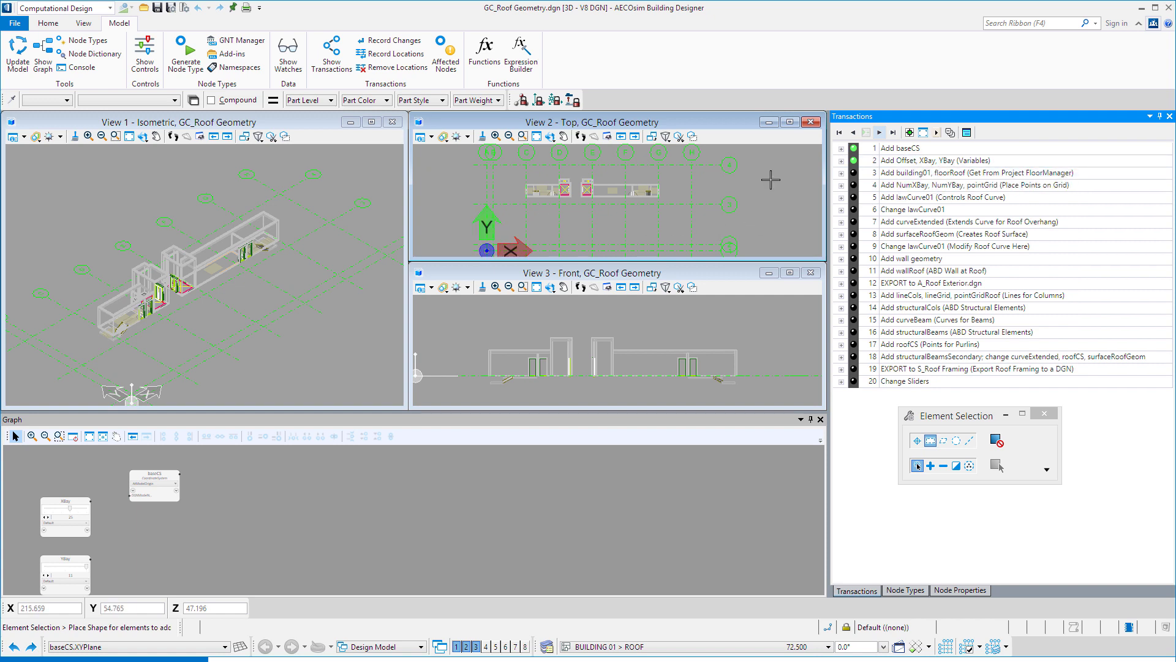
Display the variable controls and play the transactions adding building01, floorRoof, the bay counts and the point grid.
{"action": "left_click", "coordinate": [146, 68]}
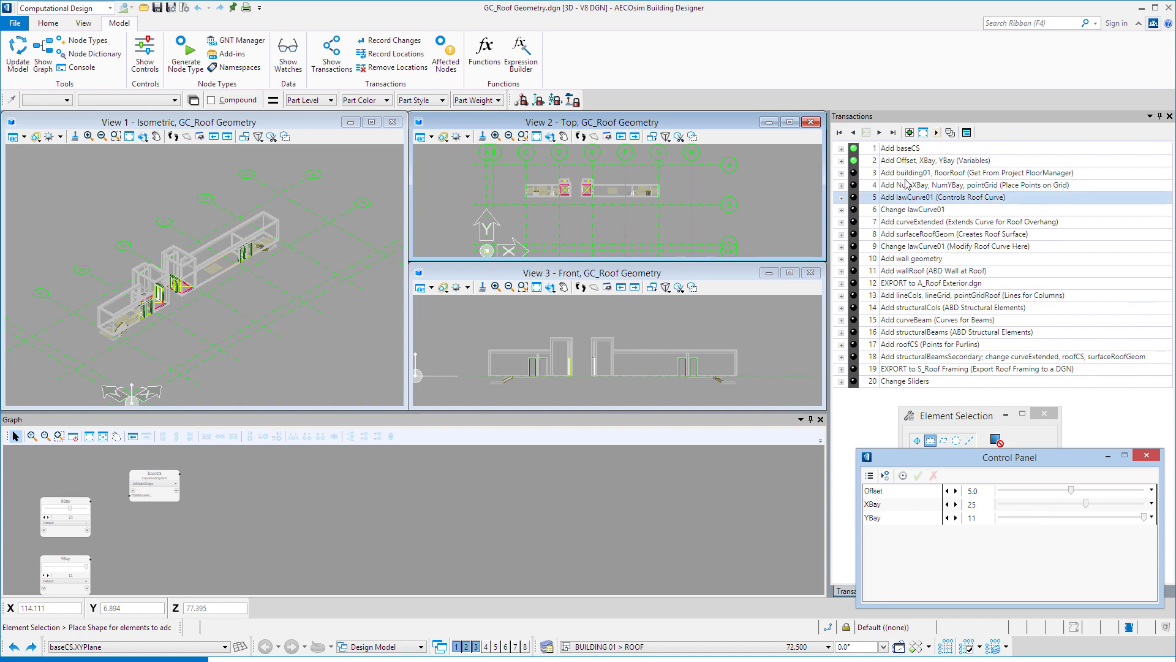
{"action": "left_click", "coordinate": [879, 132]}
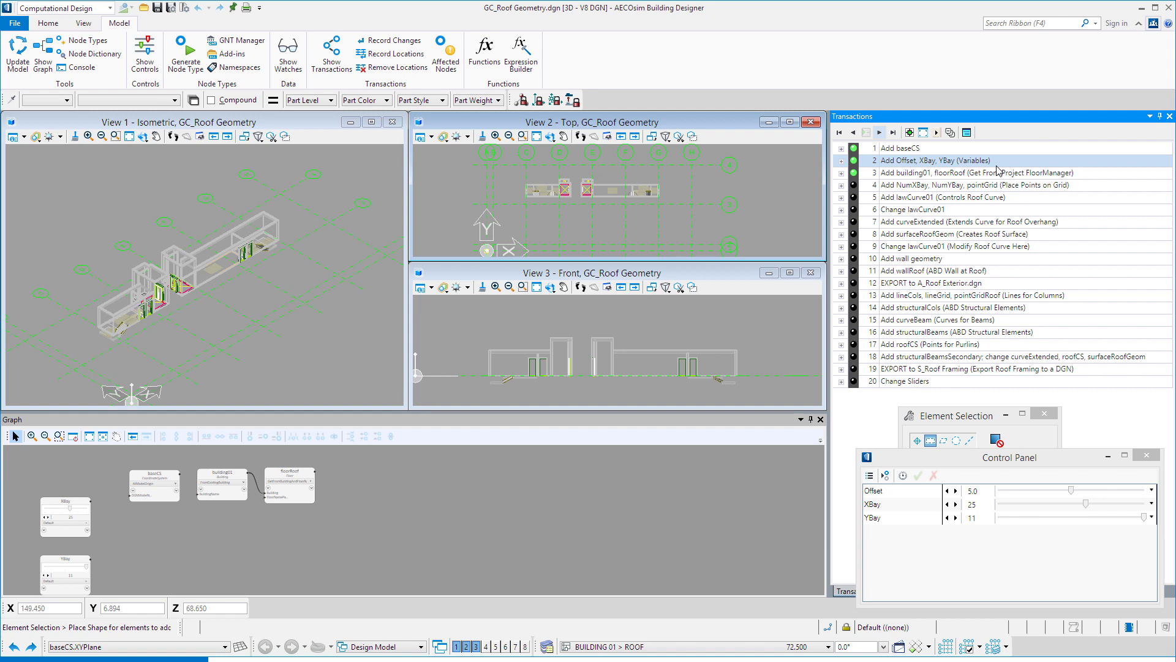
{"action": "left_click", "coordinate": [879, 132]}
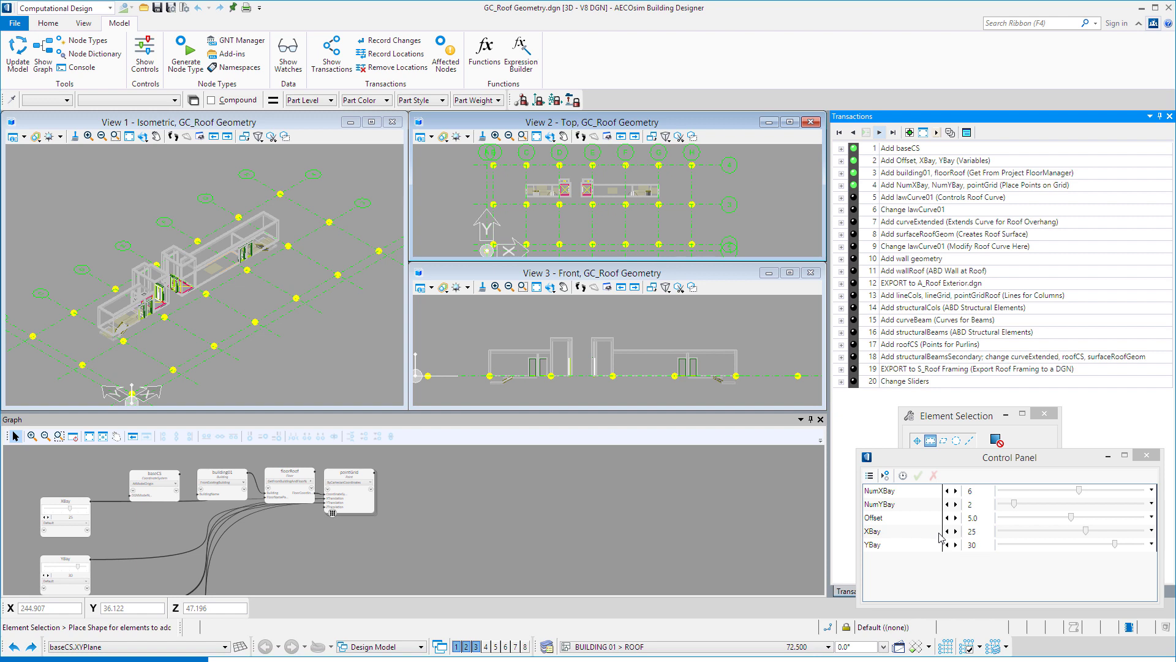
Try an XBay value of 30 and return it to 25.
{"action": "left_click_drag", "start_coordinate": [1085, 530], "coordinate": [1115, 534]}
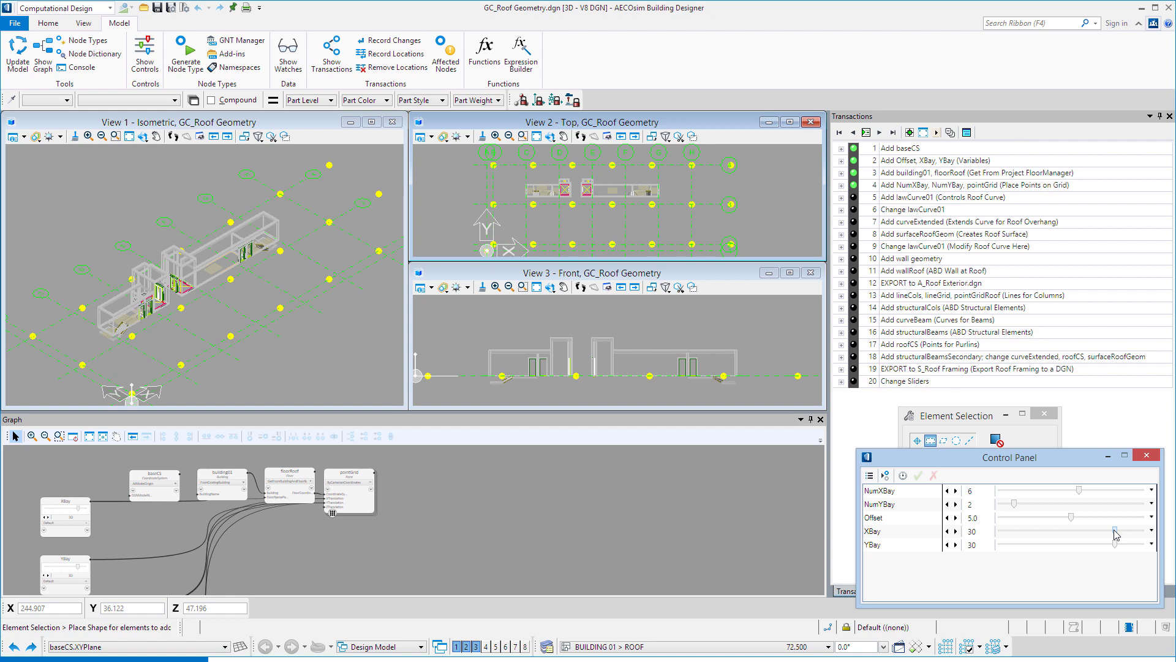
{"action": "left_click_drag", "start_coordinate": [1114, 530], "coordinate": [1092, 530]}
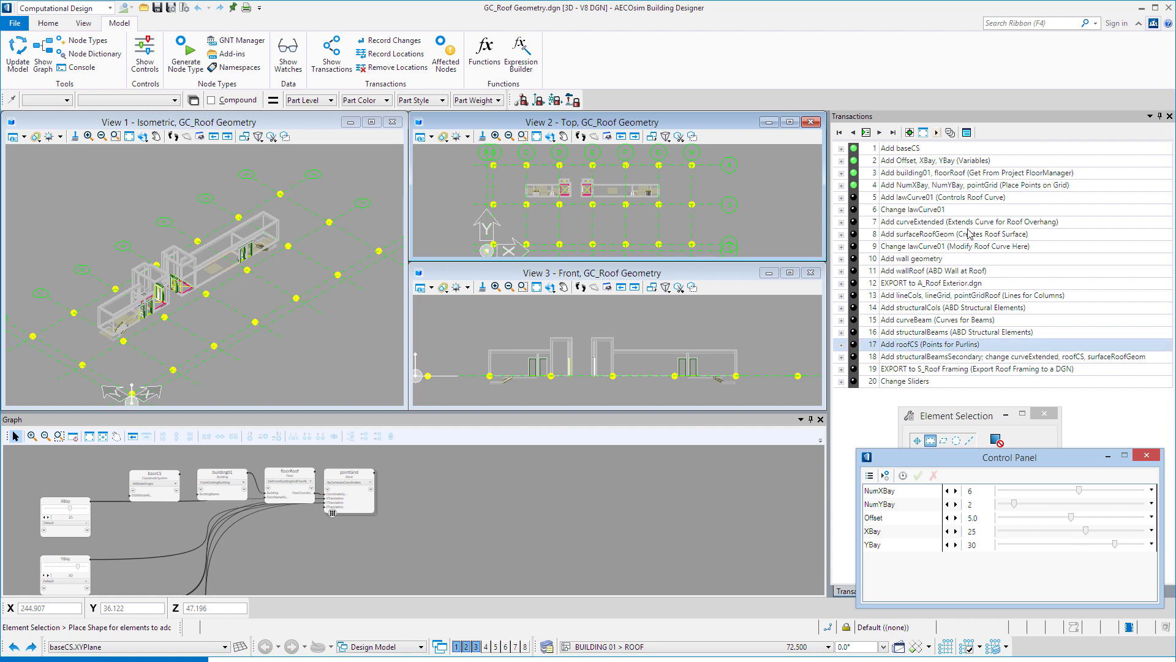
Play the transaction adding lawCurve01 and open the enlarged graph of the lawCurve01 node.
{"action": "left_click", "coordinate": [880, 133]}
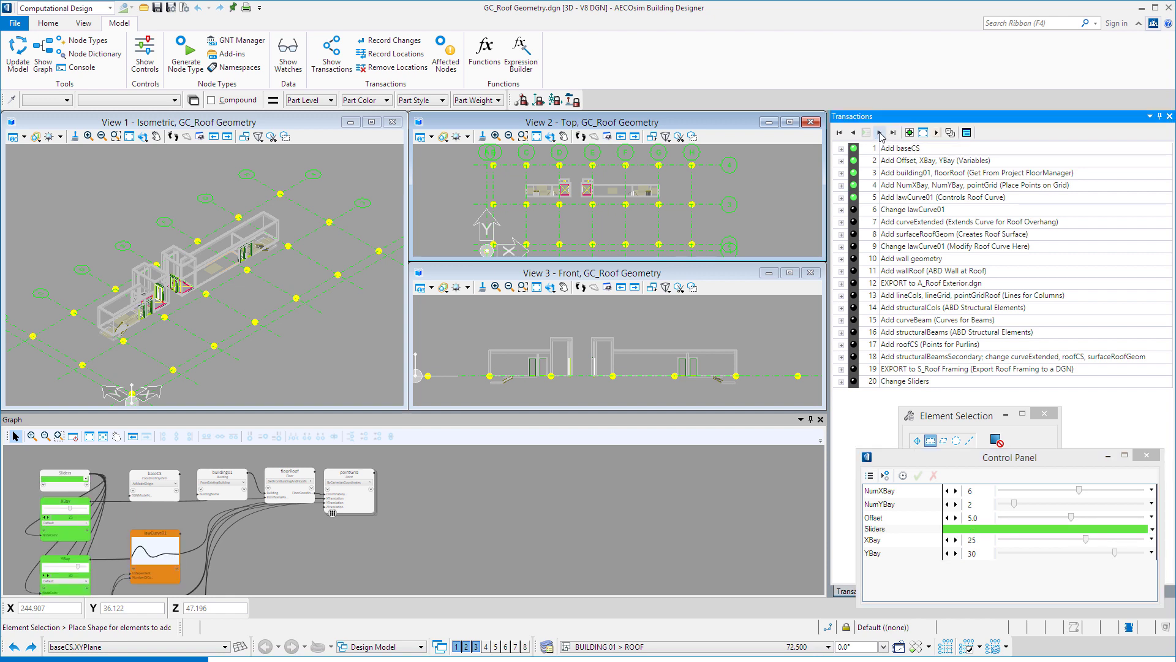
{"action": "left_click", "coordinate": [172, 551]}
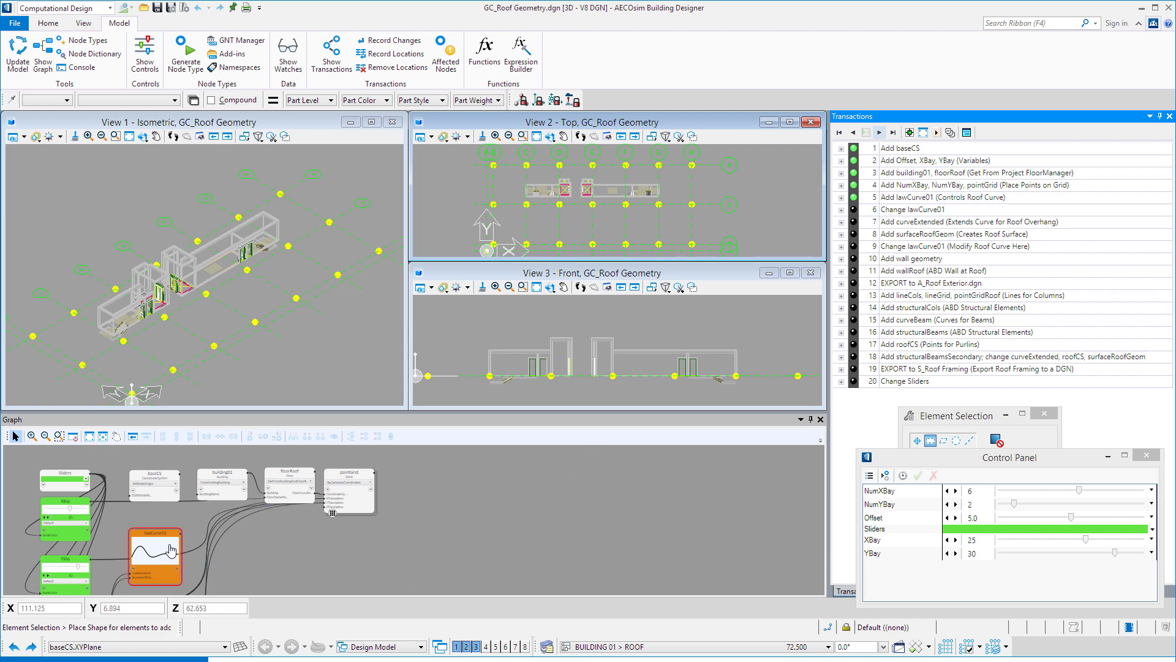
{"action": "left_click", "coordinate": [171, 550]}
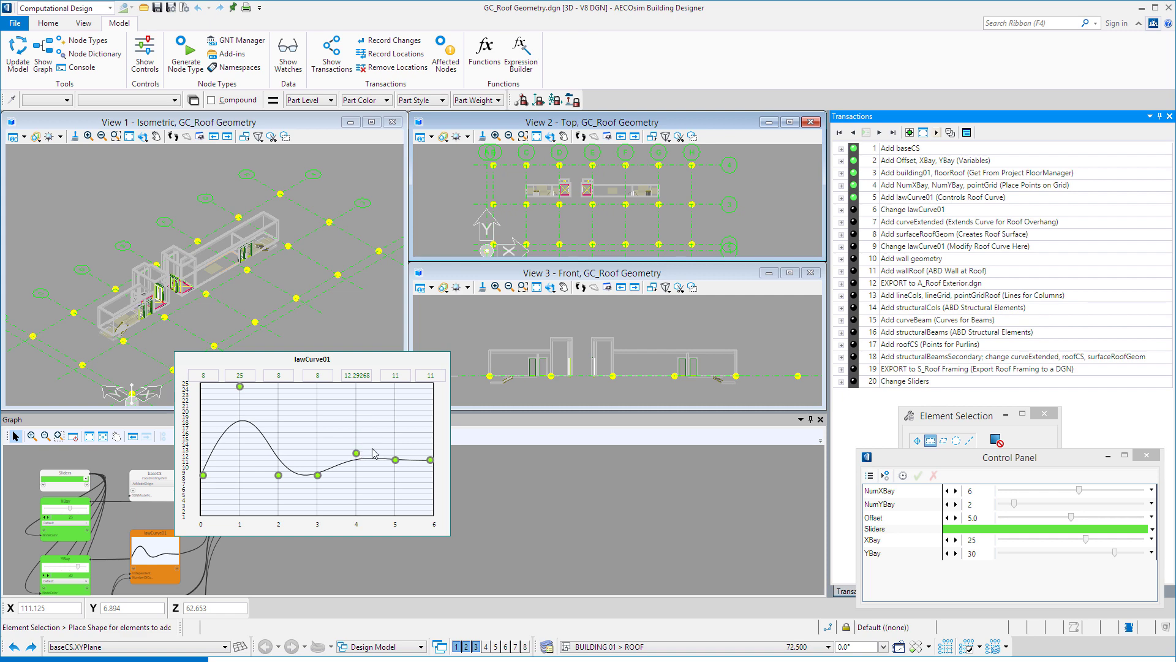
Play the transactions that extend the curve for the overhang, create the roof surface and modify lawCurve01.
{"action": "left_click", "coordinate": [880, 133]}
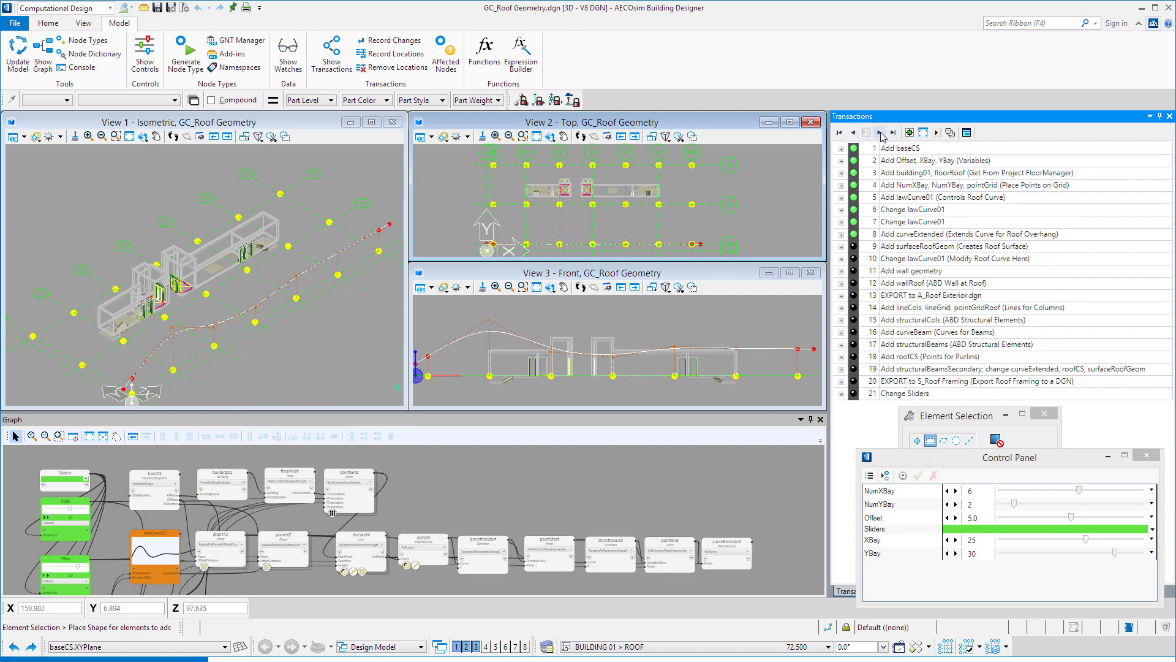
{"action": "left_click", "coordinate": [881, 133]}
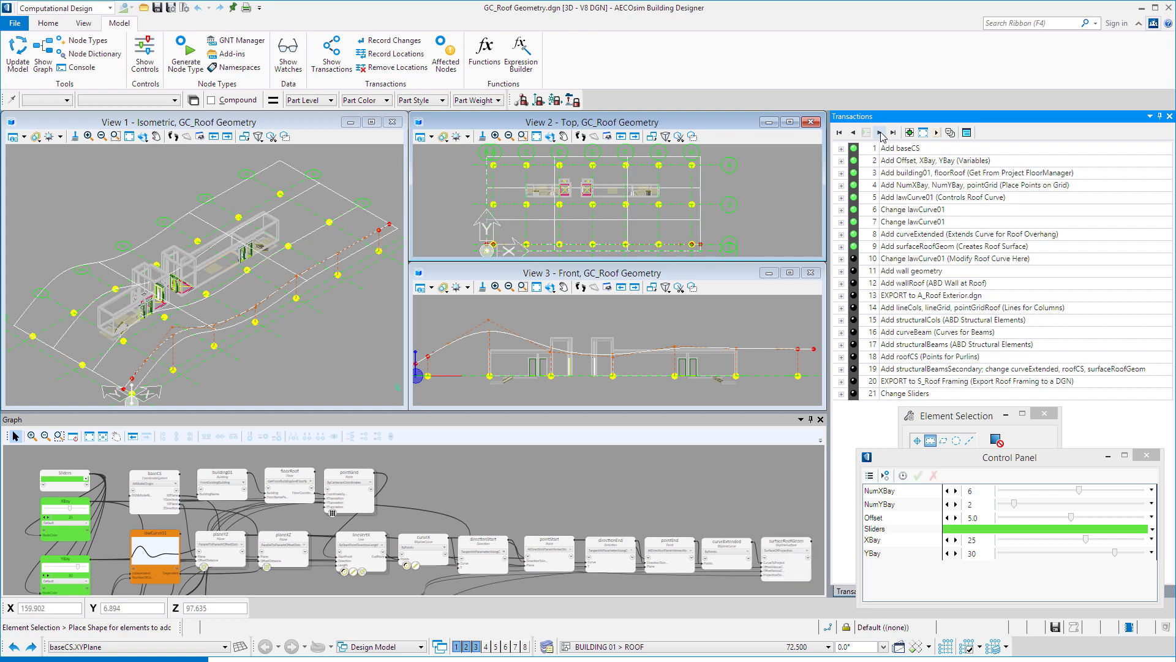
{"action": "left_click", "coordinate": [880, 133]}
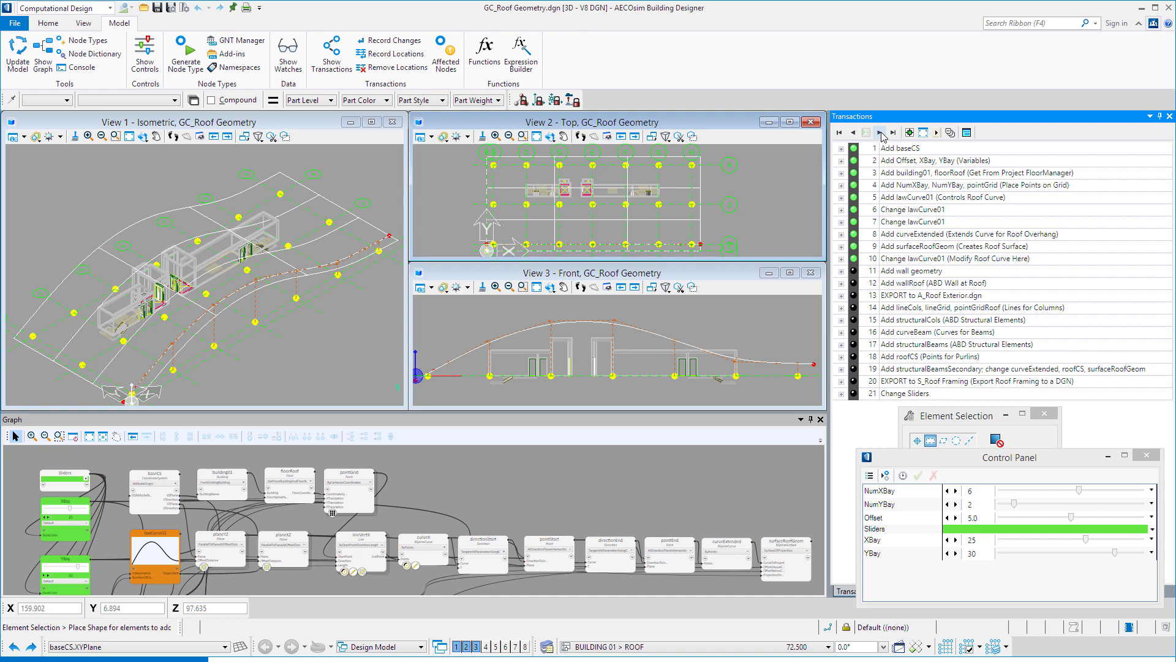
Play the wall geometry, wallRoof and exterior export transactions, and open the exported A_Roof Exterior.dgn.
{"action": "left_click", "coordinate": [881, 133]}
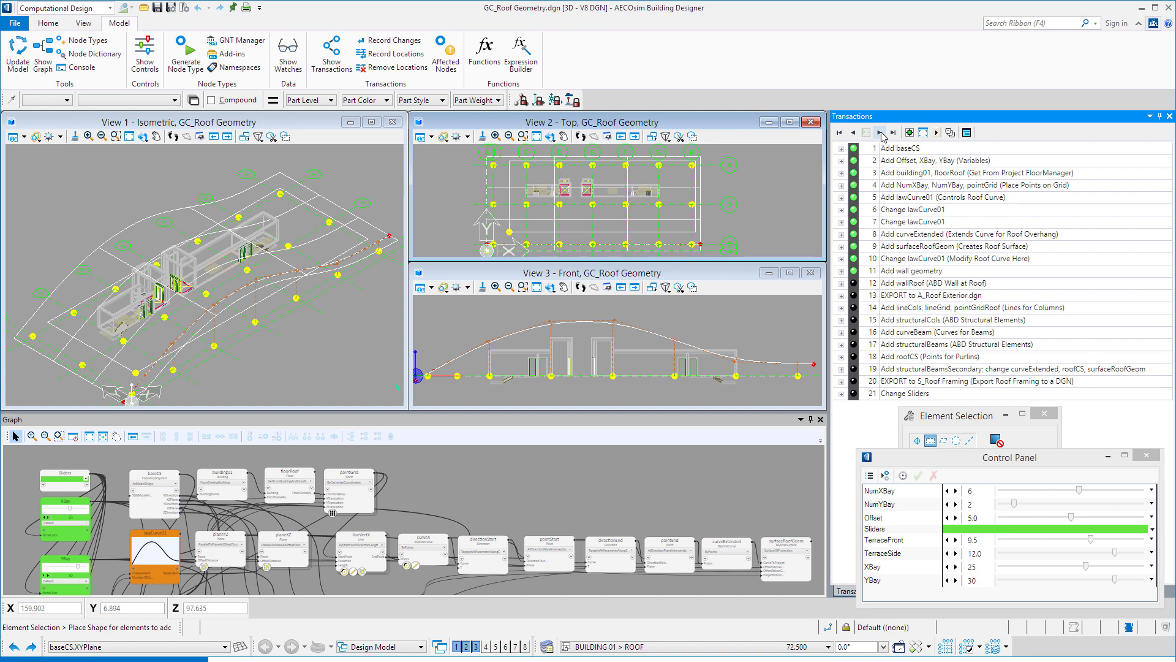
{"action": "left_click", "coordinate": [880, 132]}
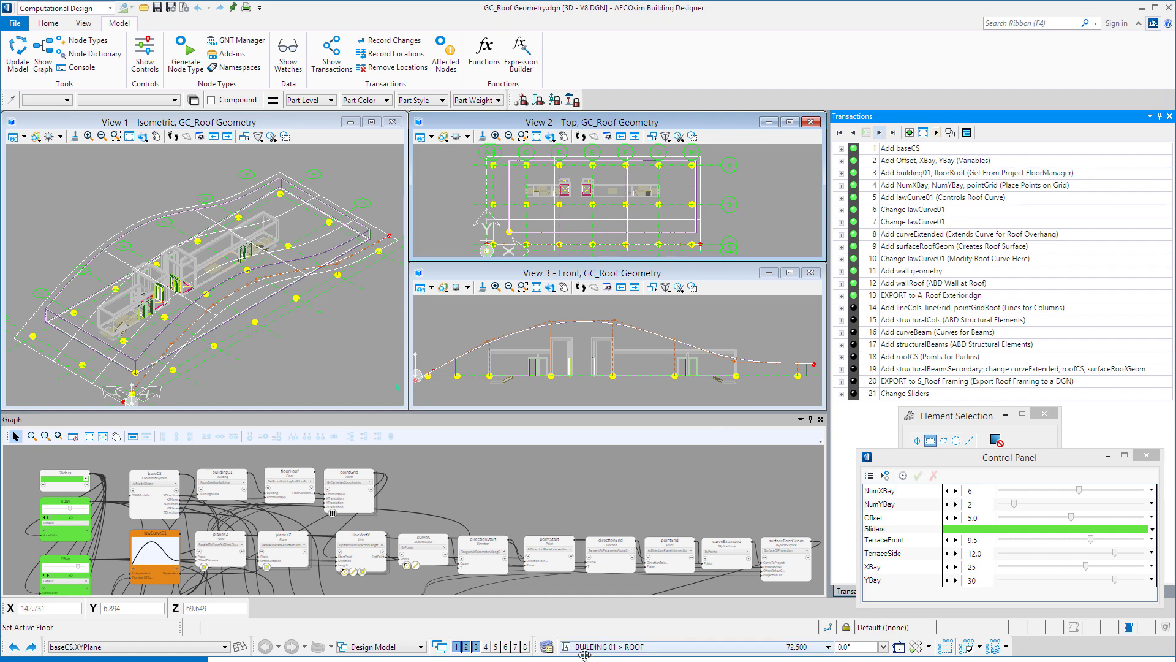
{"action": "left_click", "coordinate": [542, 643]}
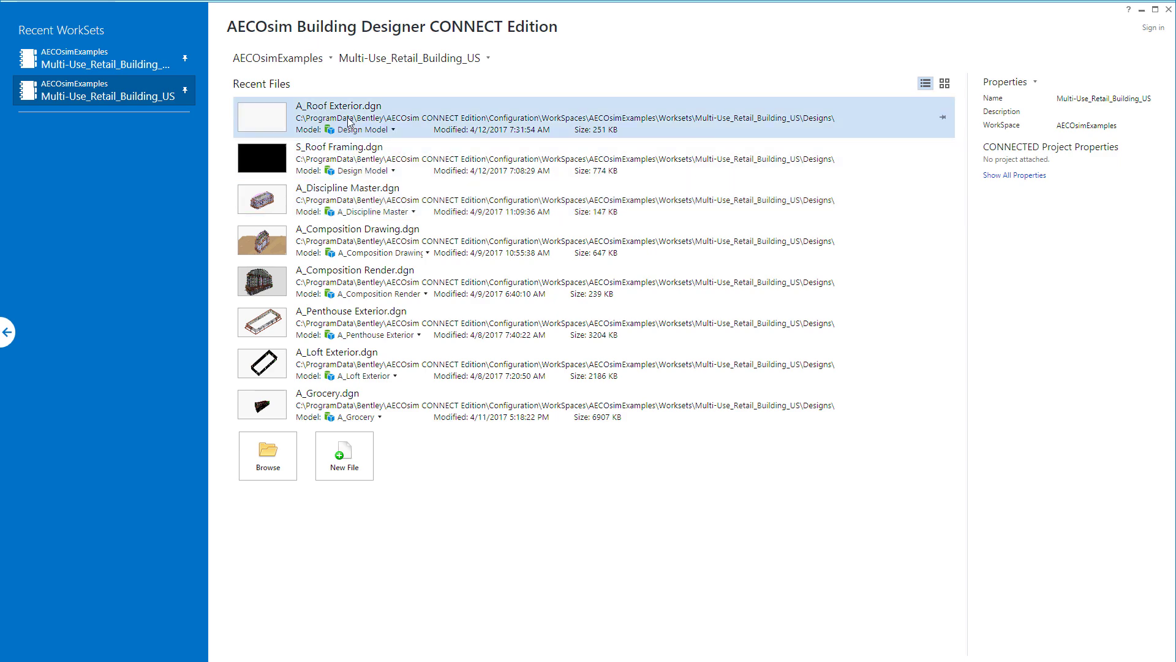
{"action": "left_click", "coordinate": [293, 117]}
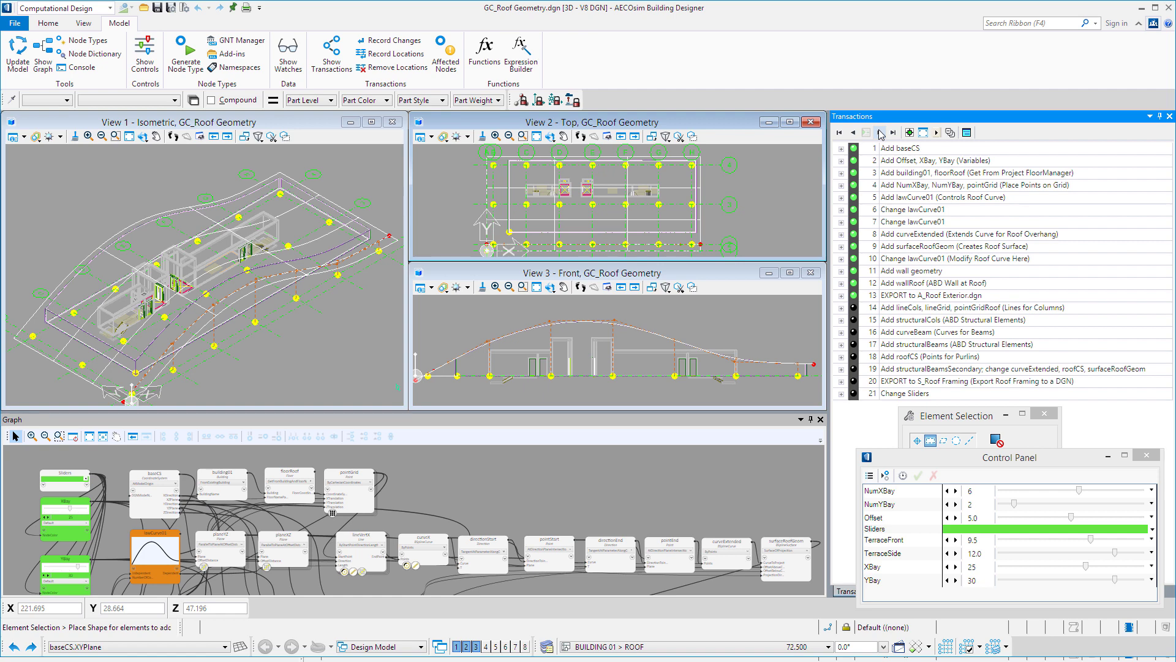
Play the transactions from the column lines through columns, beams, purlin points and secondary beams to the S_Roof Framing export.
{"action": "left_click", "coordinate": [880, 132]}
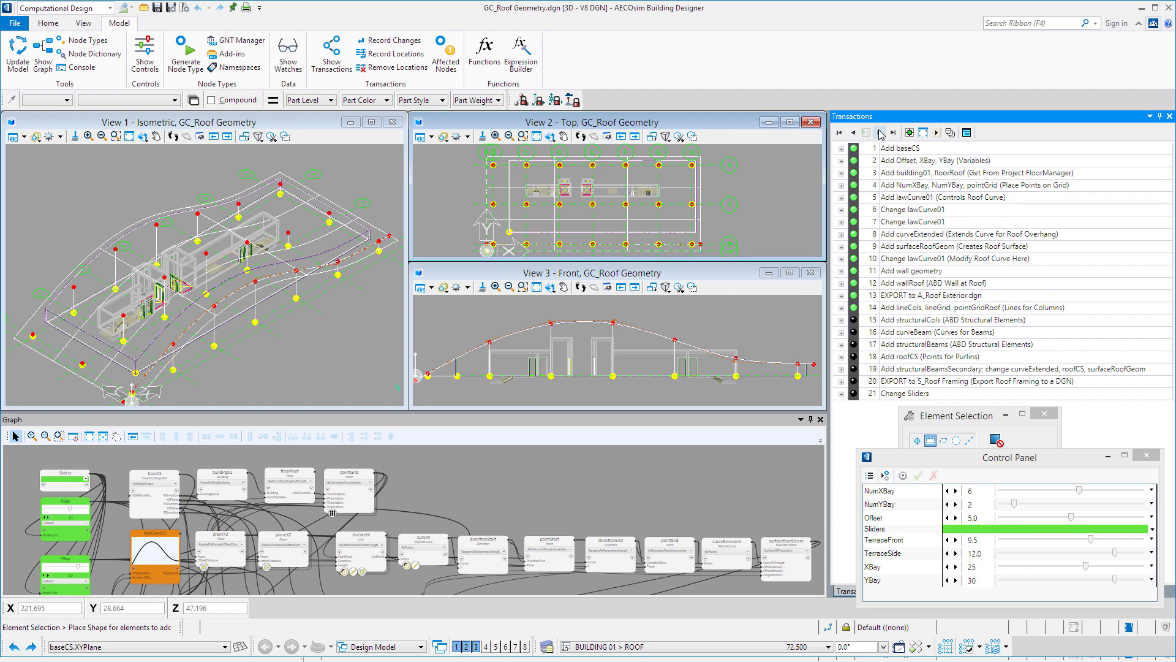
{"action": "left_click", "coordinate": [880, 133]}
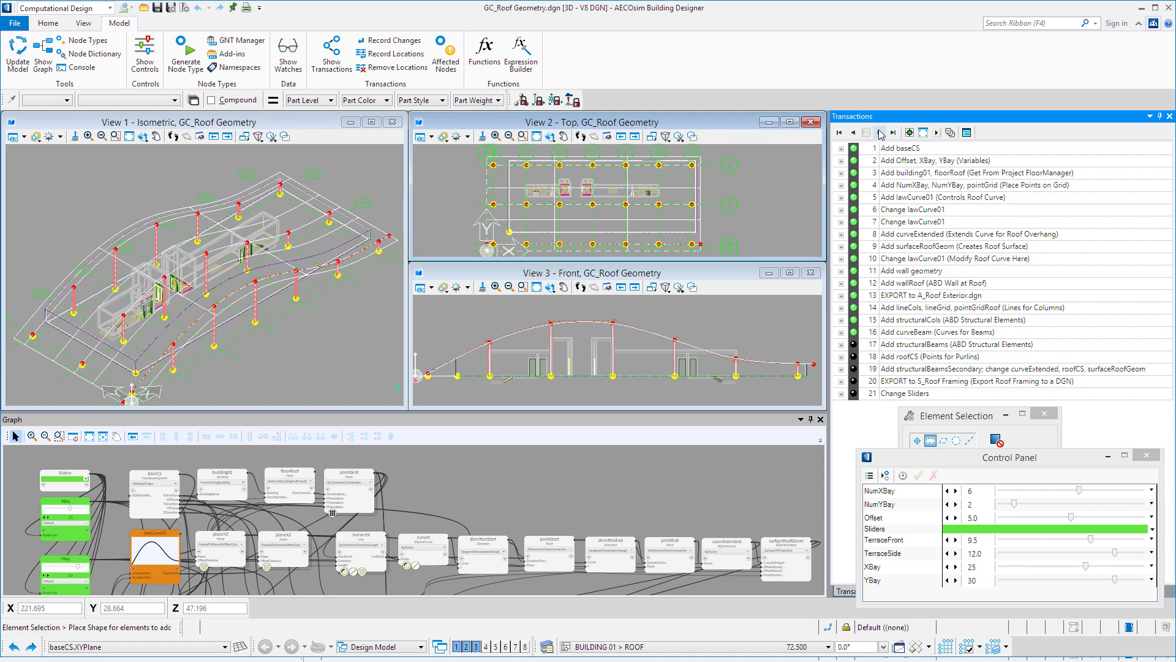
{"action": "left_click", "coordinate": [880, 133]}
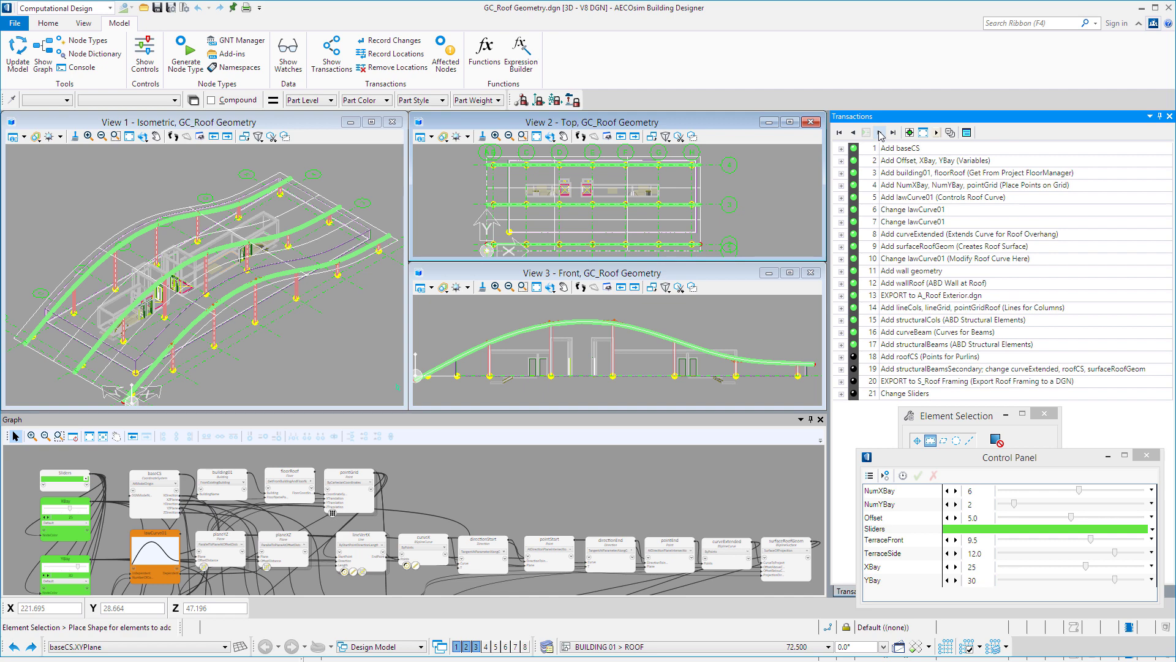
{"action": "left_click", "coordinate": [880, 134]}
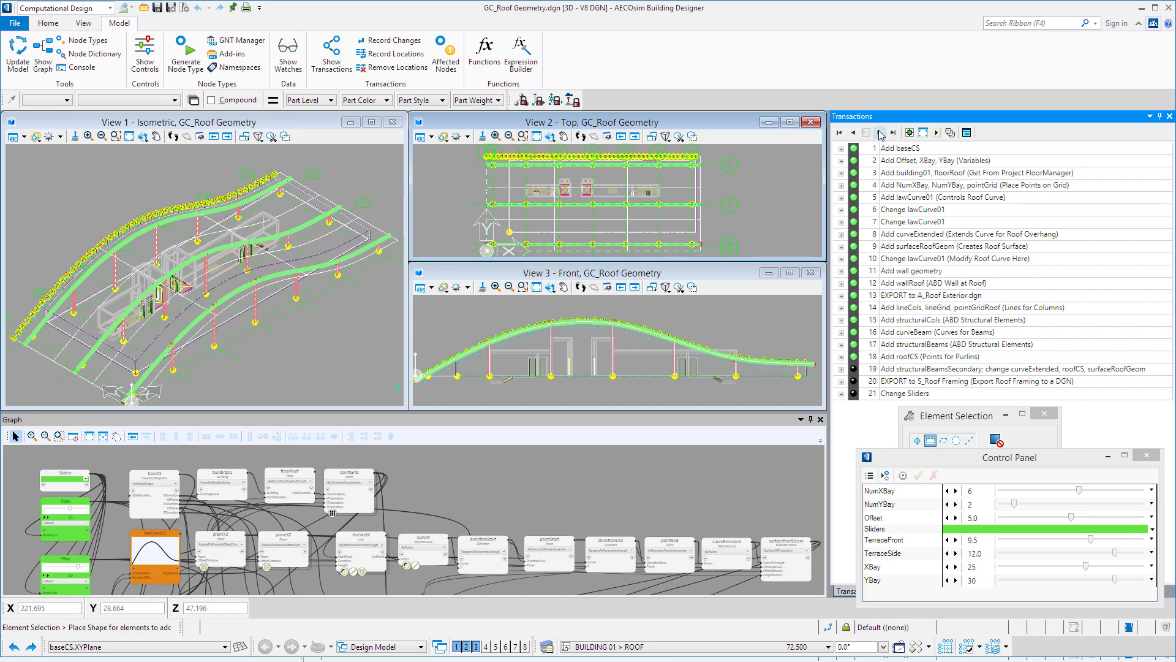
{"action": "left_click", "coordinate": [880, 134]}
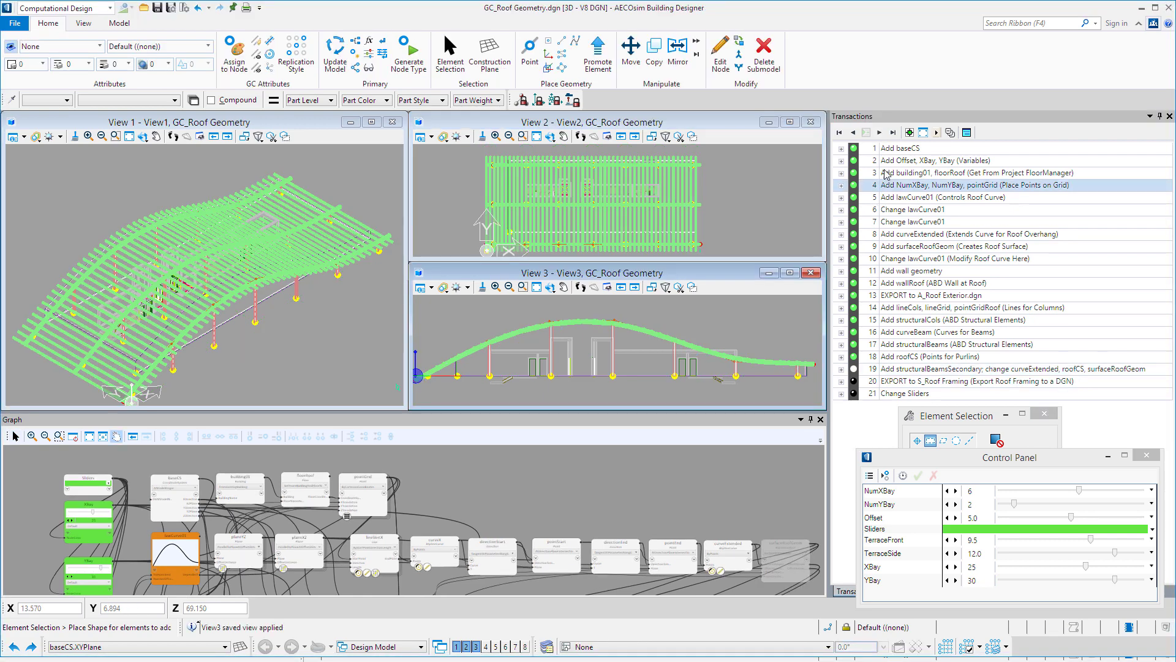
{"action": "left_click", "coordinate": [880, 133]}
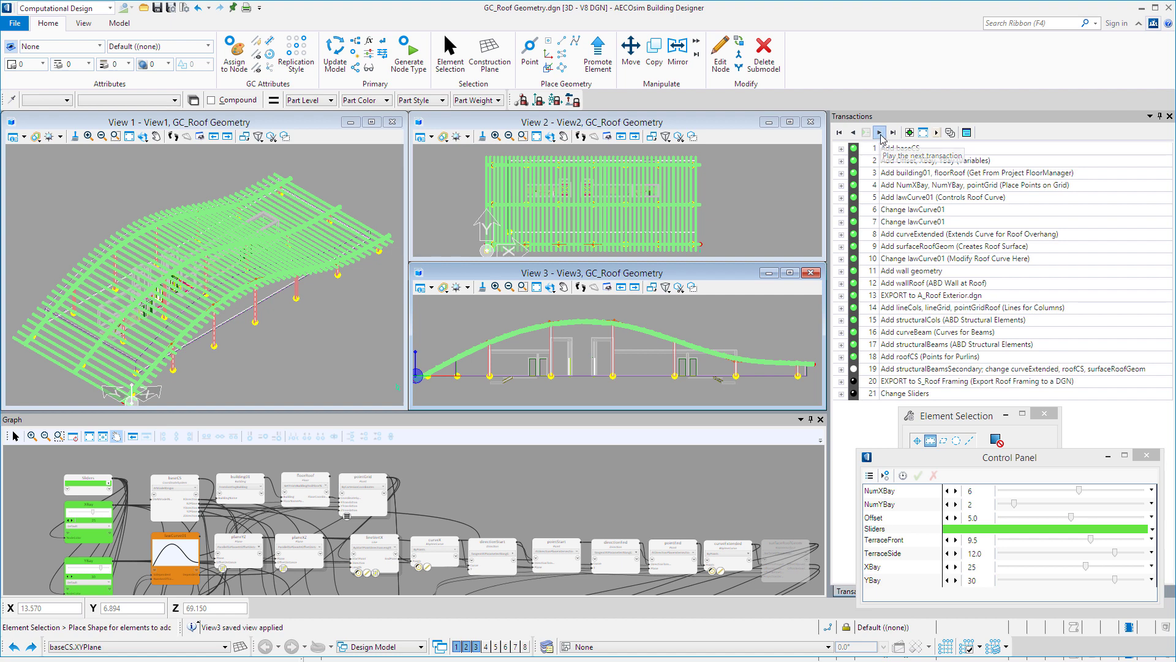
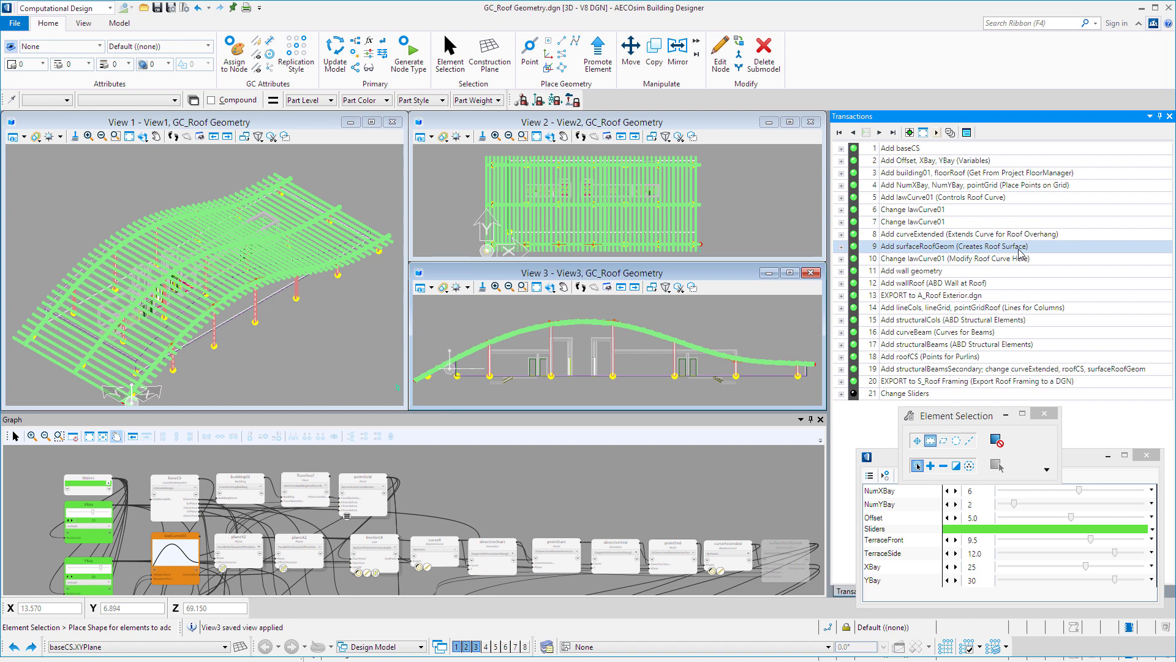
Step the transactions back to number 10, the lawCurve01 change that modifies the roof curve.
{"action": "left_click", "coordinate": [853, 133]}
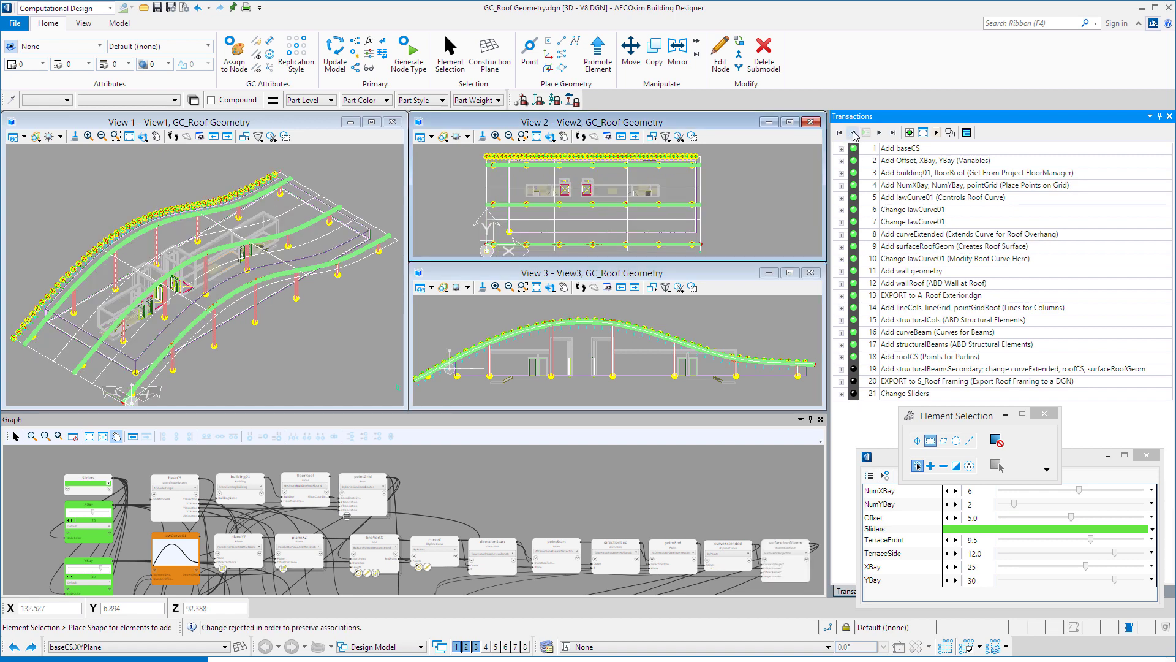
{"action": "left_click", "coordinate": [853, 133]}
{"action": "left_click", "coordinate": [853, 133]}
{"action": "left_click", "coordinate": [853, 133]}
{"action": "left_click", "coordinate": [853, 133]}
{"action": "left_click", "coordinate": [853, 133]}
{"action": "left_click", "coordinate": [853, 133]}
{"action": "left_click", "coordinate": [853, 133]}
{"action": "left_click", "coordinate": [853, 133]}
{"action": "left_click", "coordinate": [853, 133]}
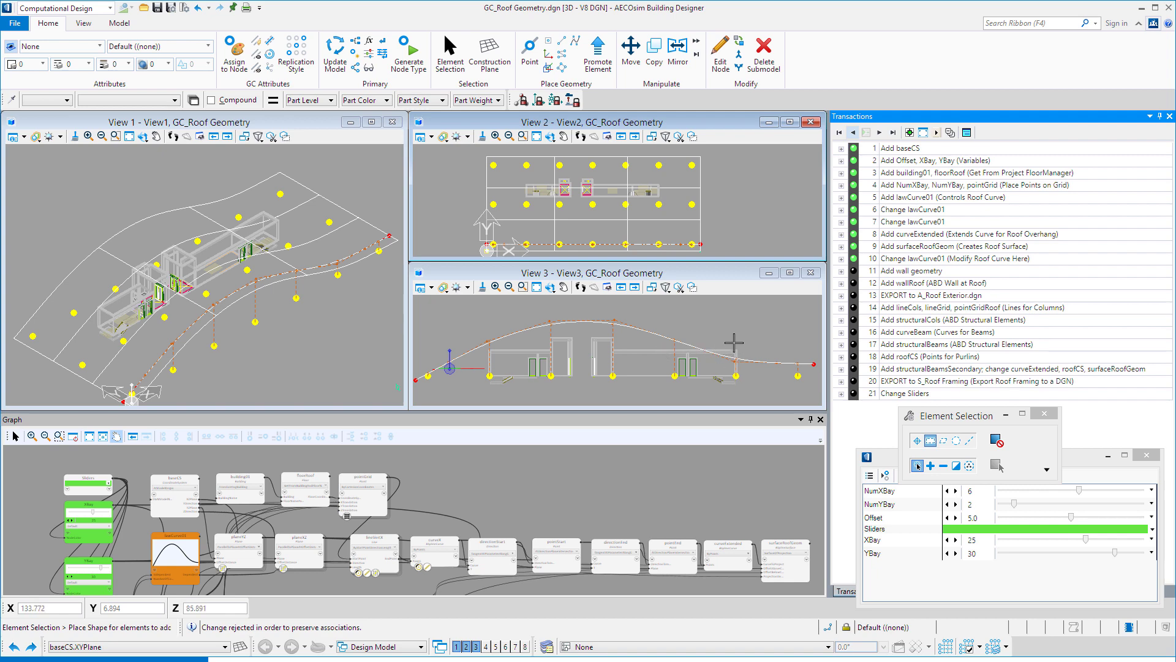
Reshape lawCurve01 into a symmetrical arch, setting control points 1 to 5 to about 13.1, 19.2, 23.7, 23.3 and 17.1.
{"action": "double_click", "coordinate": [175, 554]}
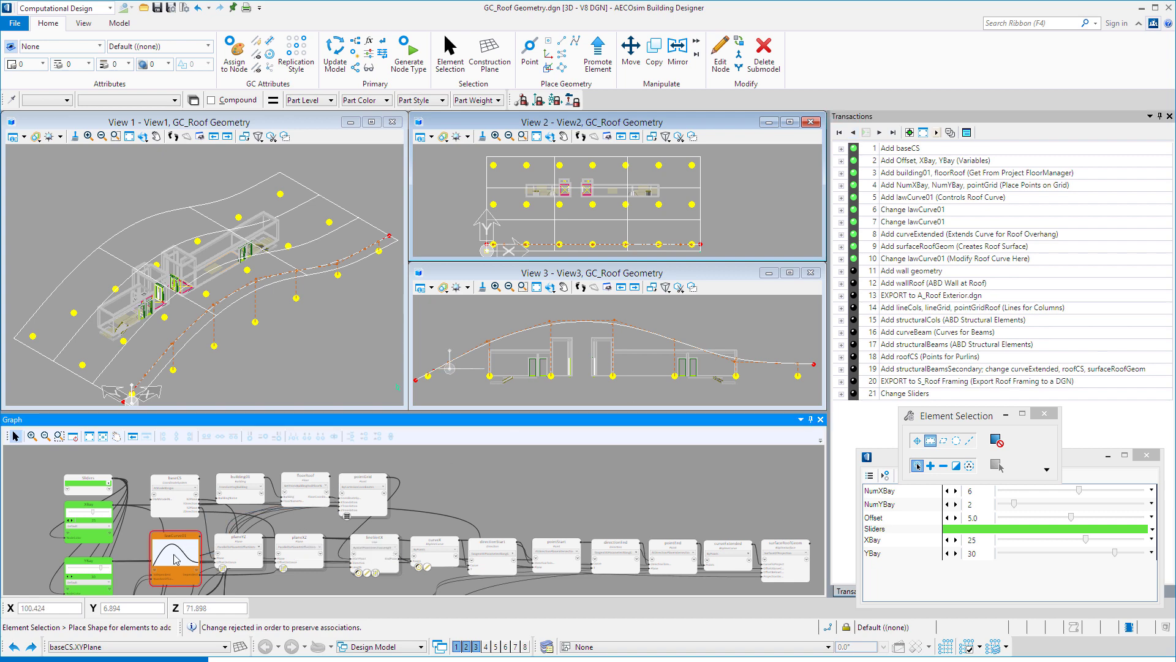
{"action": "left_click_drag", "start_coordinate": [211, 550], "coordinate": [234, 423]}
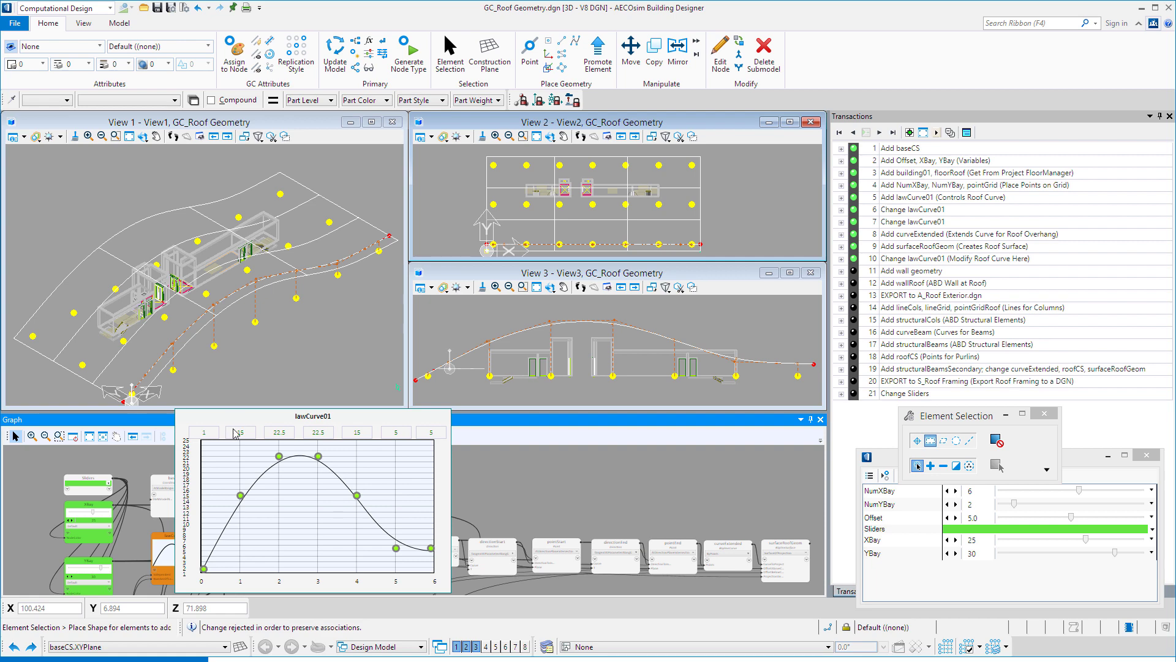
{"action": "left_click_drag", "start_coordinate": [357, 496], "coordinate": [358, 457]}
{"action": "left_click_drag", "start_coordinate": [398, 552], "coordinate": [419, 468]}
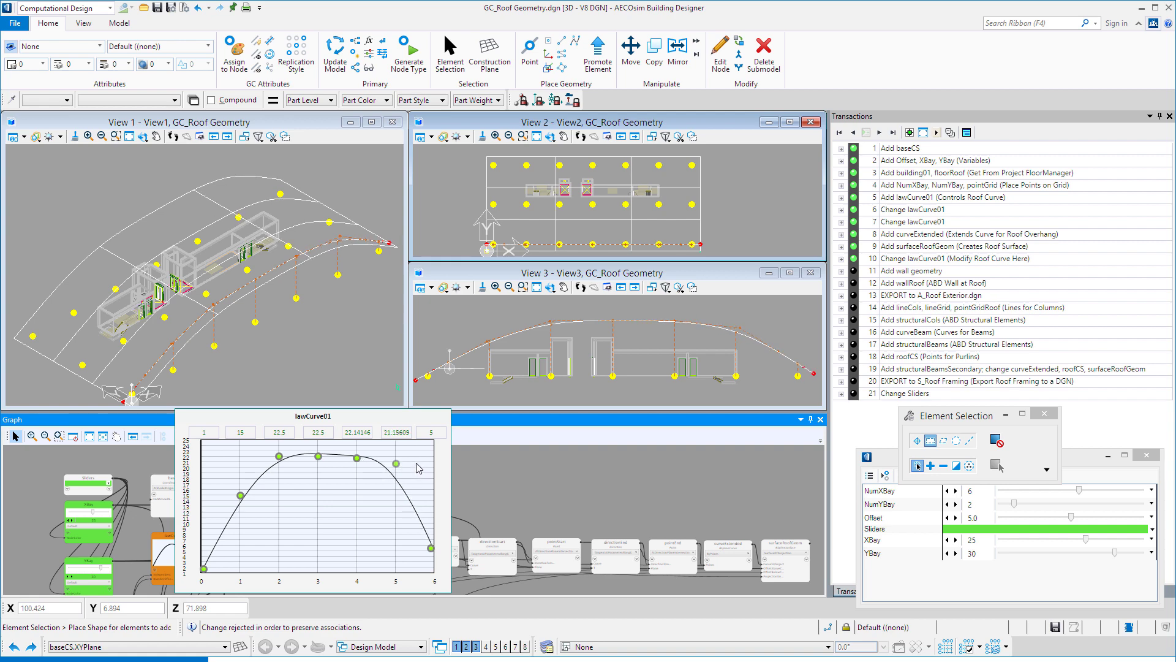
{"action": "left_click_drag", "start_coordinate": [279, 458], "coordinate": [242, 503]}
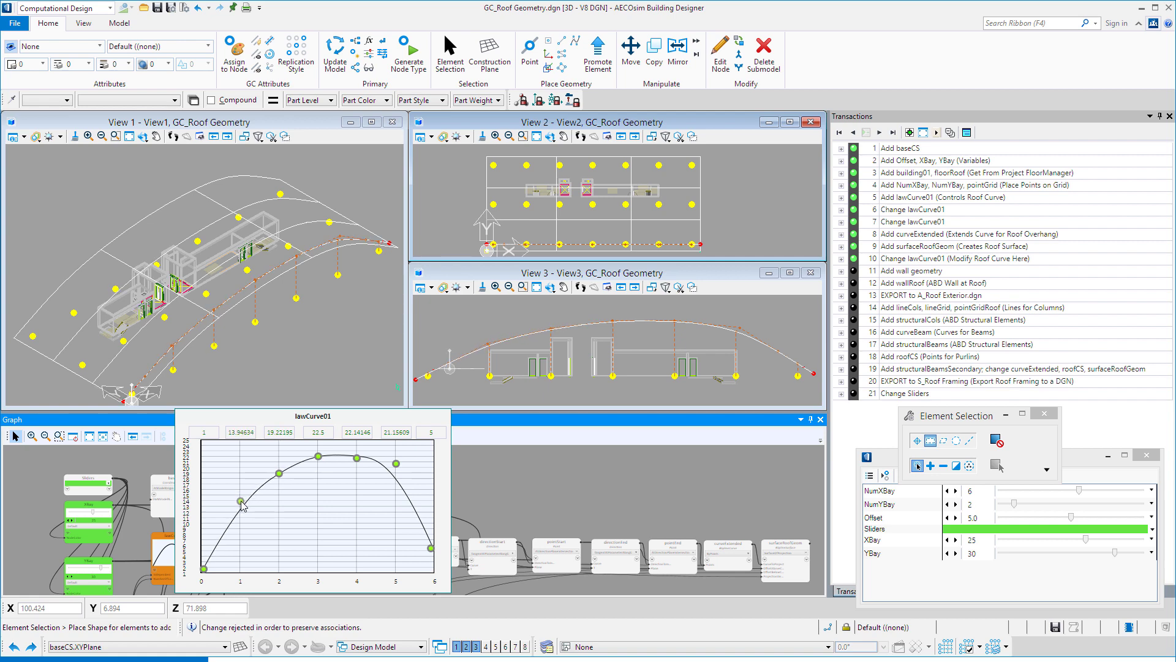
{"action": "left_click_drag", "start_coordinate": [318, 456], "coordinate": [396, 486]}
{"action": "left_click_drag", "start_coordinate": [240, 502], "coordinate": [241, 506]}
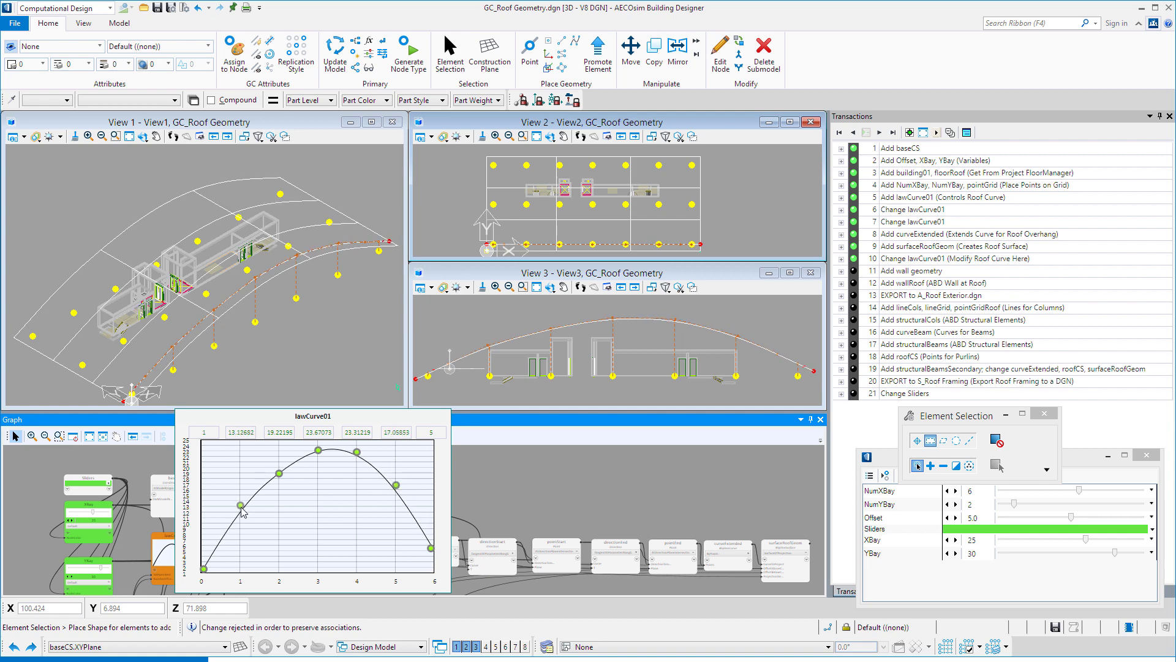
Play all remaining transactions to regenerate and export the reshaped roof, and open the exported S_Roof Framing.dgn.
{"action": "left_click", "coordinate": [850, 199]}
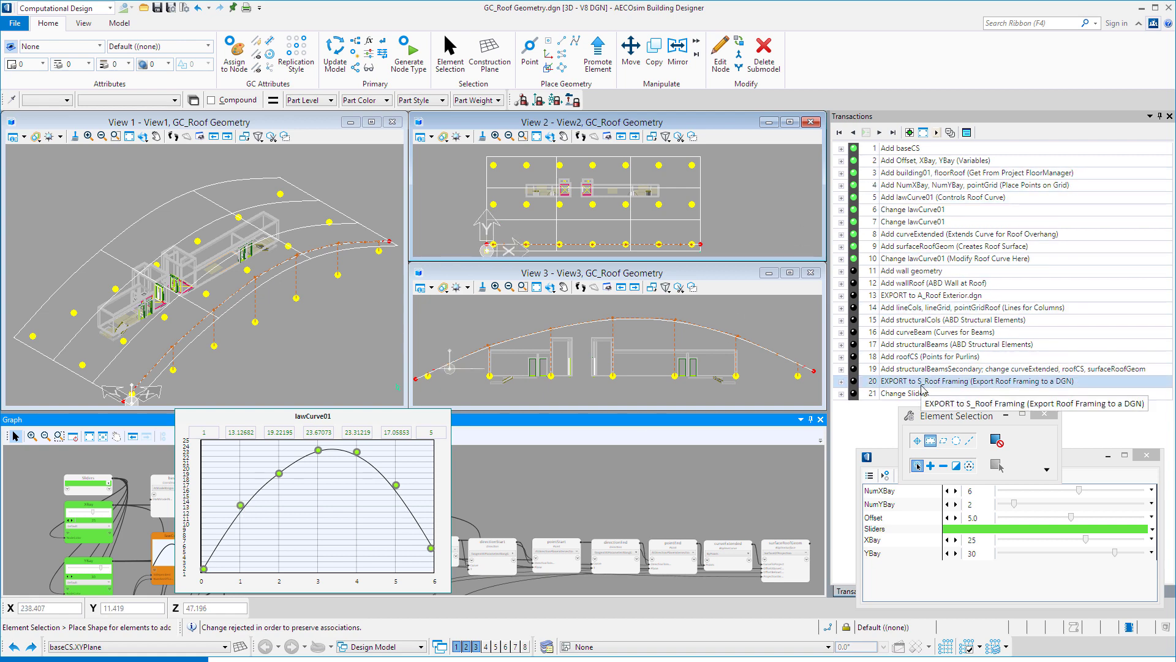
{"action": "left_click", "coordinate": [894, 137]}
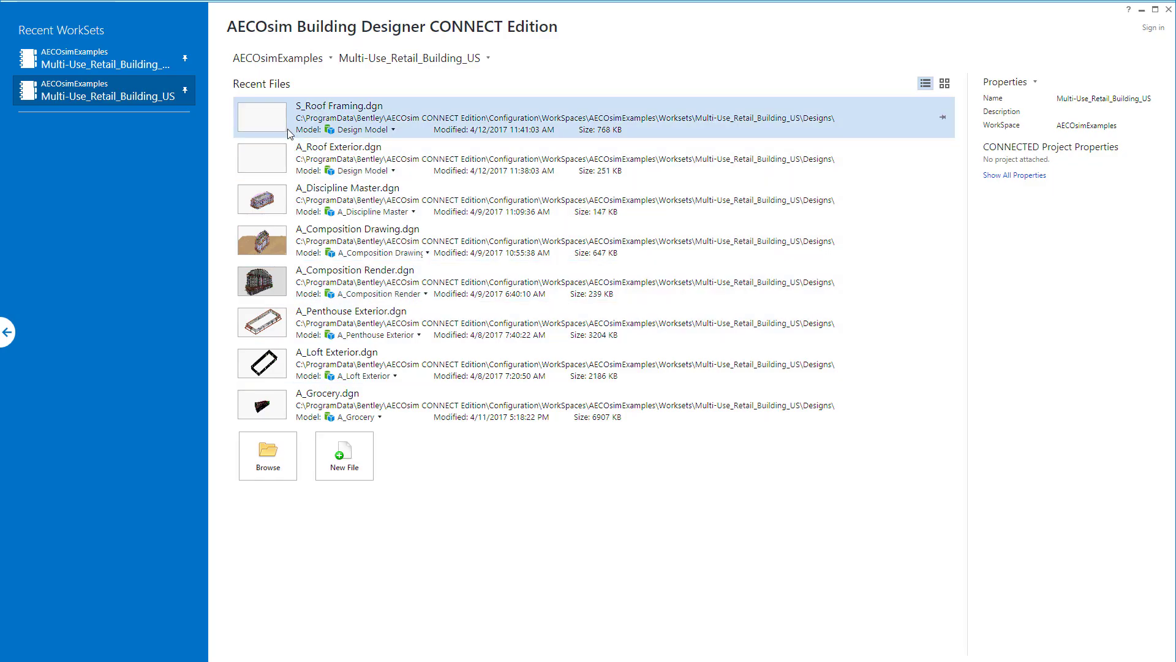
{"action": "left_click", "coordinate": [280, 123]}
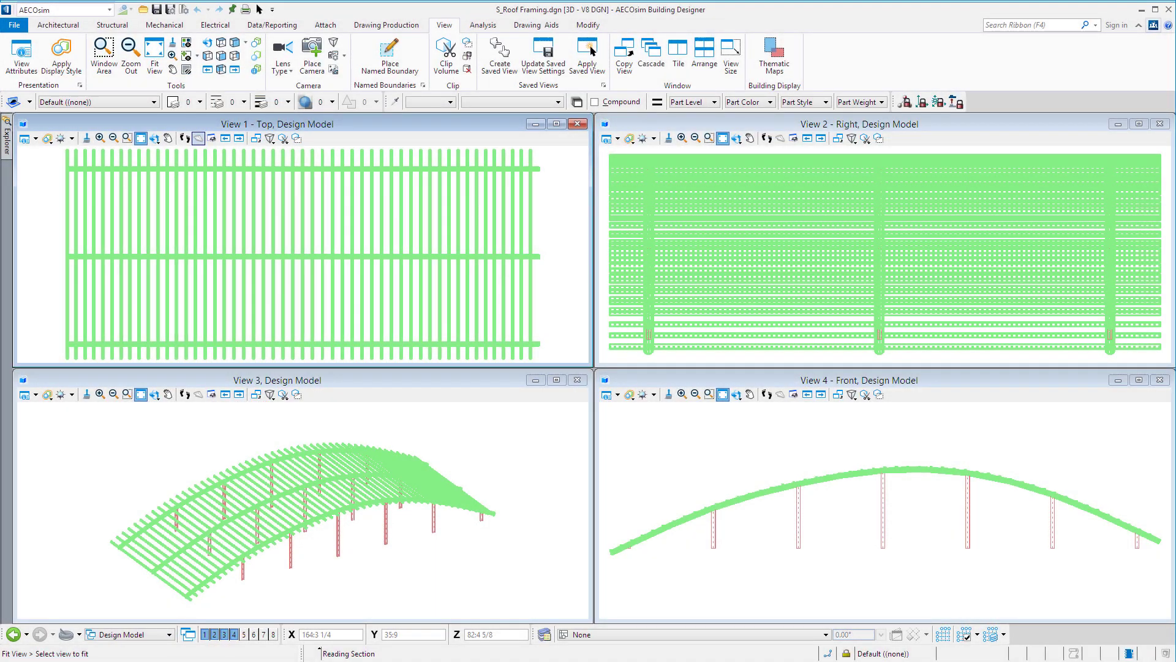